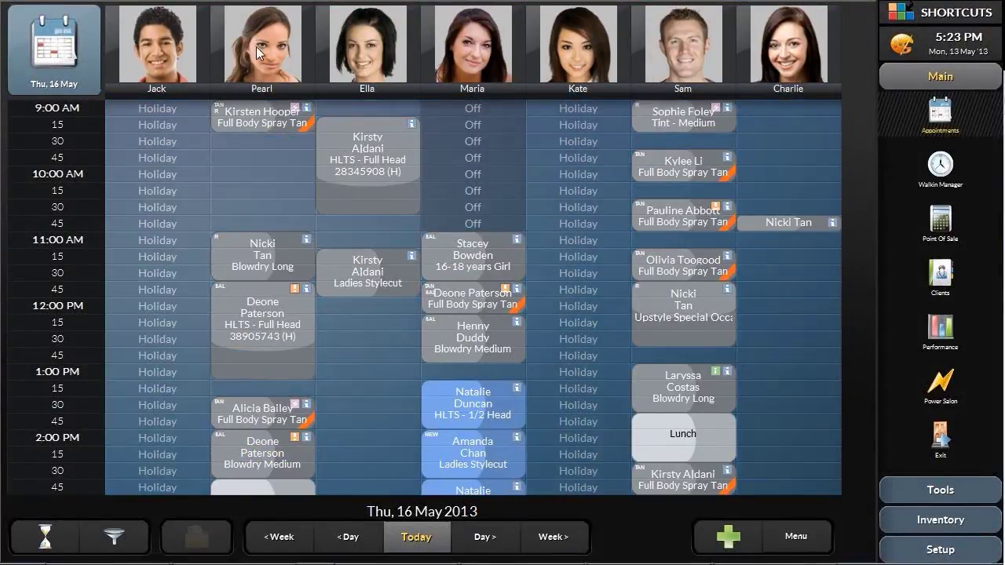
# - Drag the staff photo header right to show the first five stylist columns
pyautogui.moveTo(262, 51); pyautogui.dragTo(702, 73)
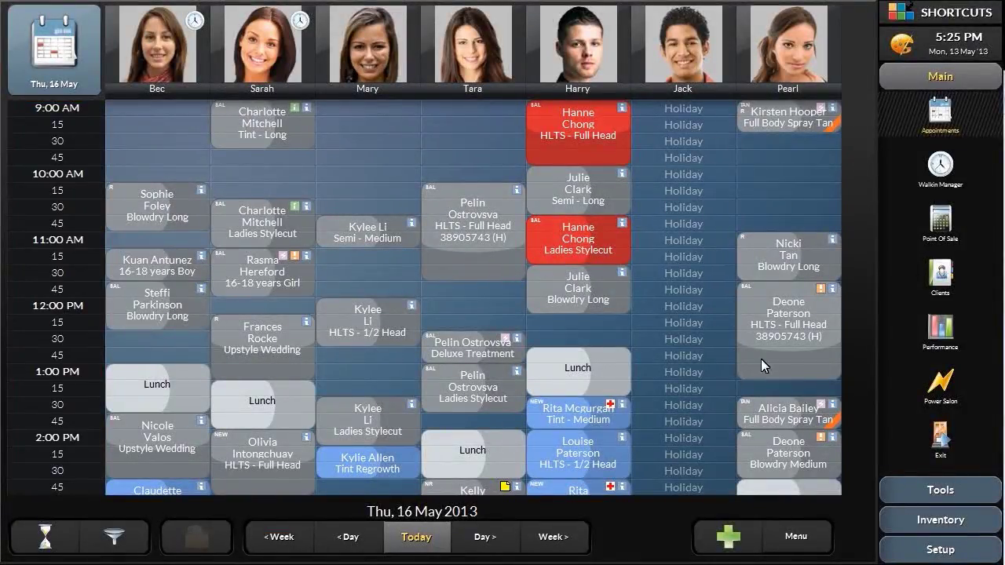
# - Switch the appointment book to All Day view and start a booking in the third stylist's 4:15 PM slot
pyautogui.click(799, 538)
pyautogui.click(813, 383)
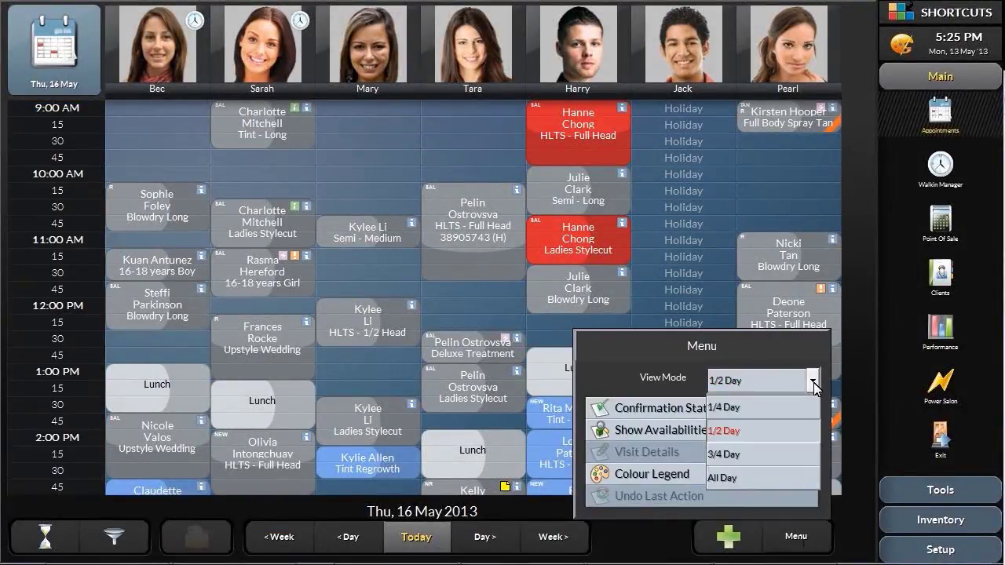
pyautogui.click(776, 480)
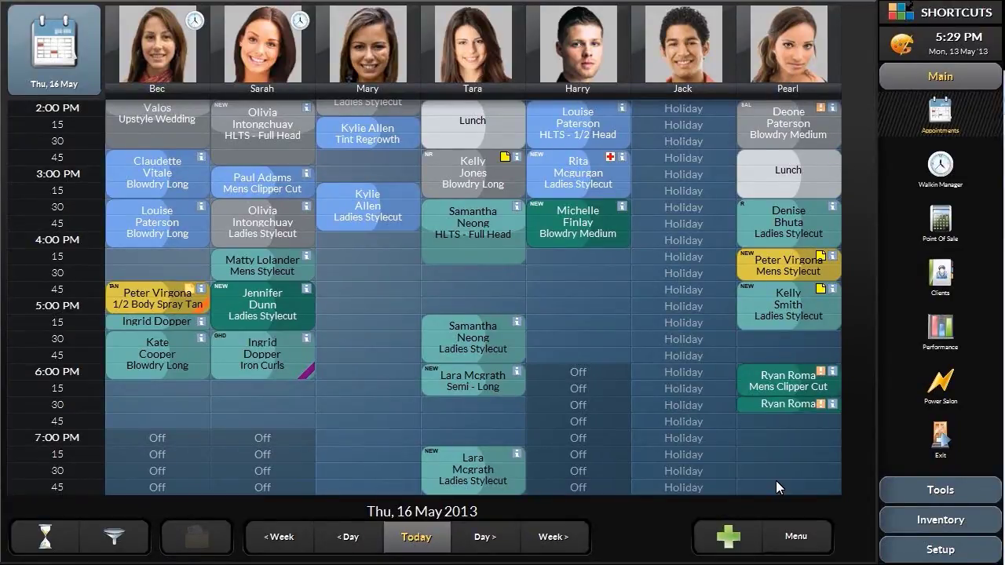
pyautogui.click(364, 250)
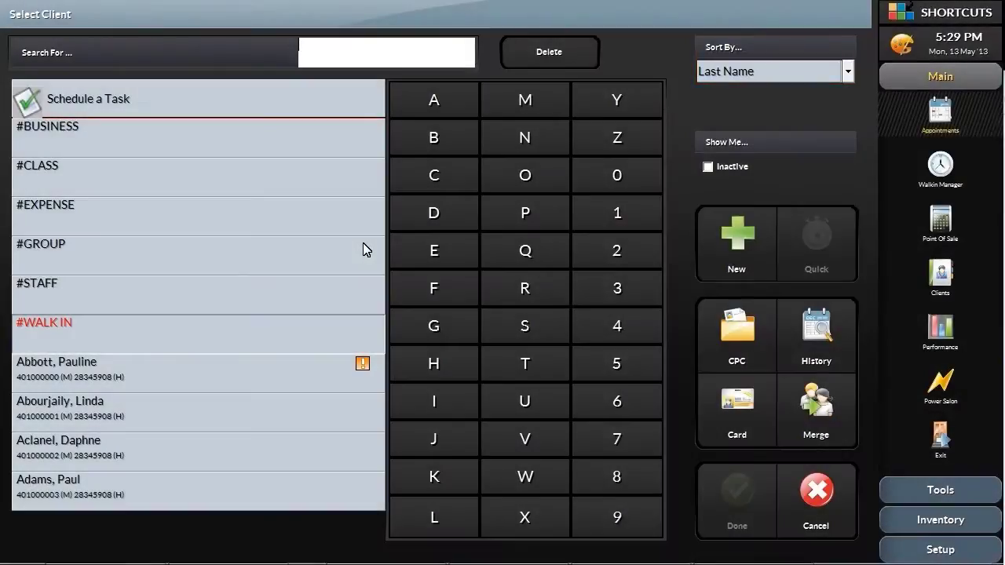
# - Narrow the client list by surname letters to three matches and select the booking's client
pyautogui.click(524, 327)
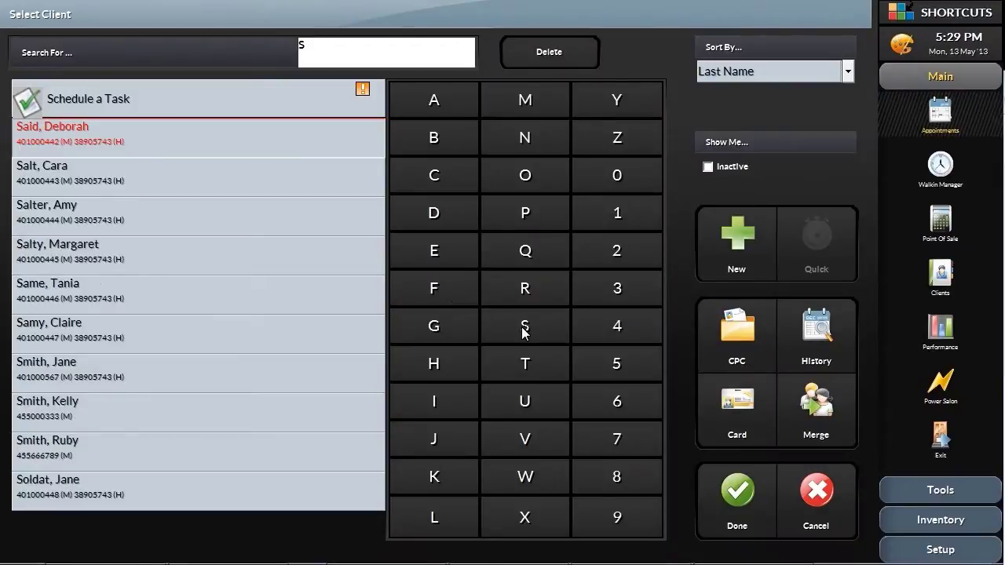
pyautogui.click(532, 96)
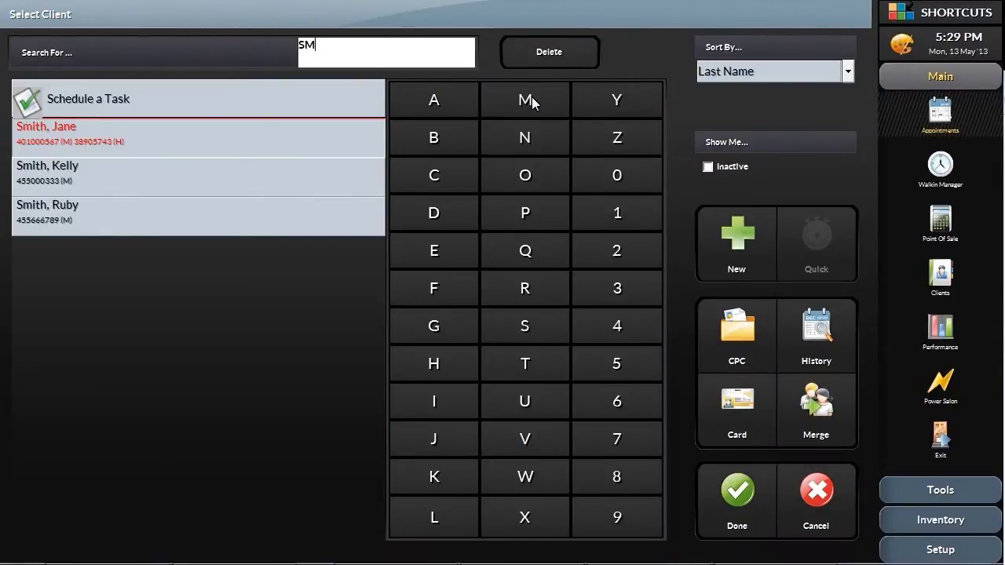
pyautogui.click(740, 501)
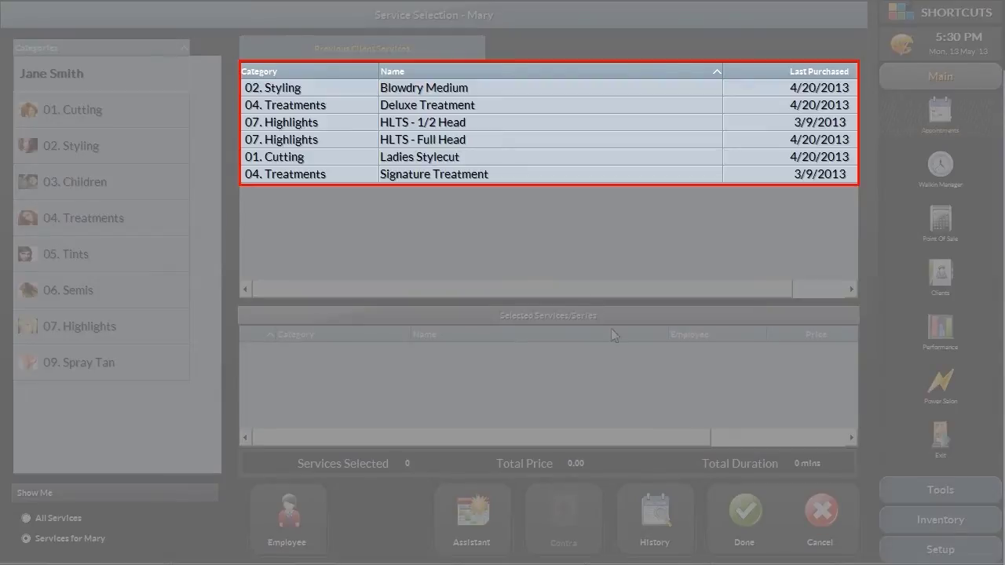
# - Add HLTS - Full Head and Blowdry Medium (185.00, 150 mins) and place the booking
pyautogui.doubleClick(471, 146)
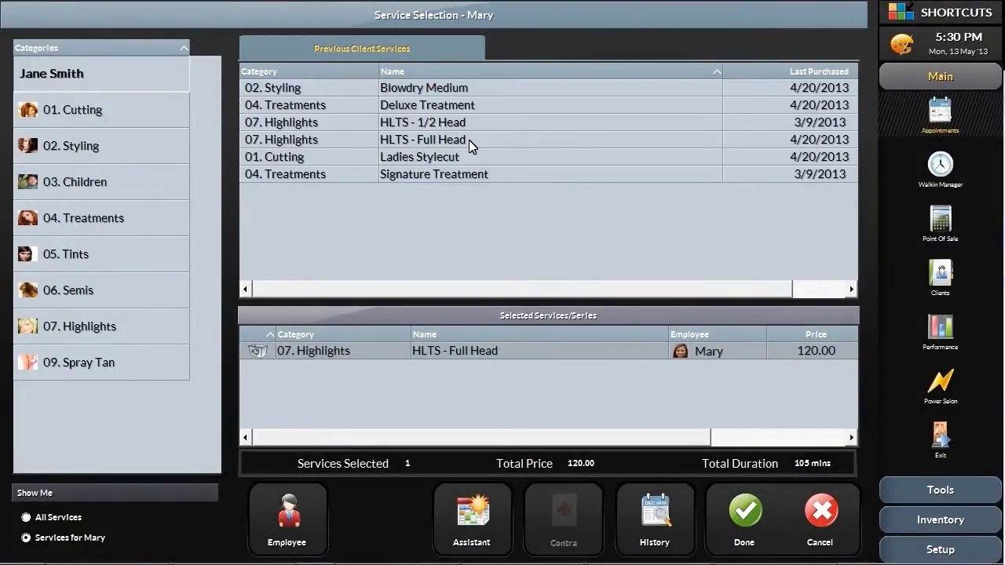
pyautogui.doubleClick(483, 93)
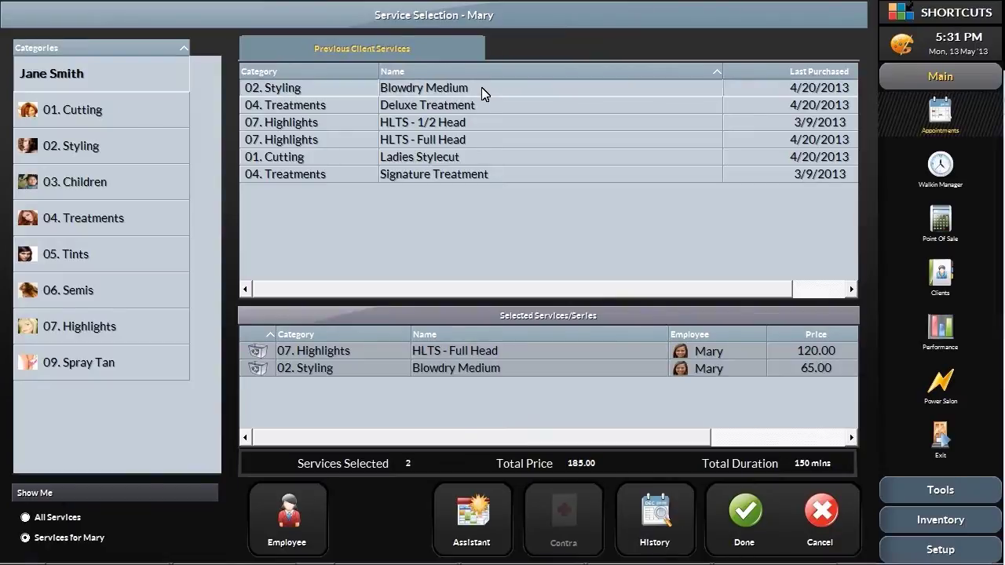
pyautogui.click(745, 530)
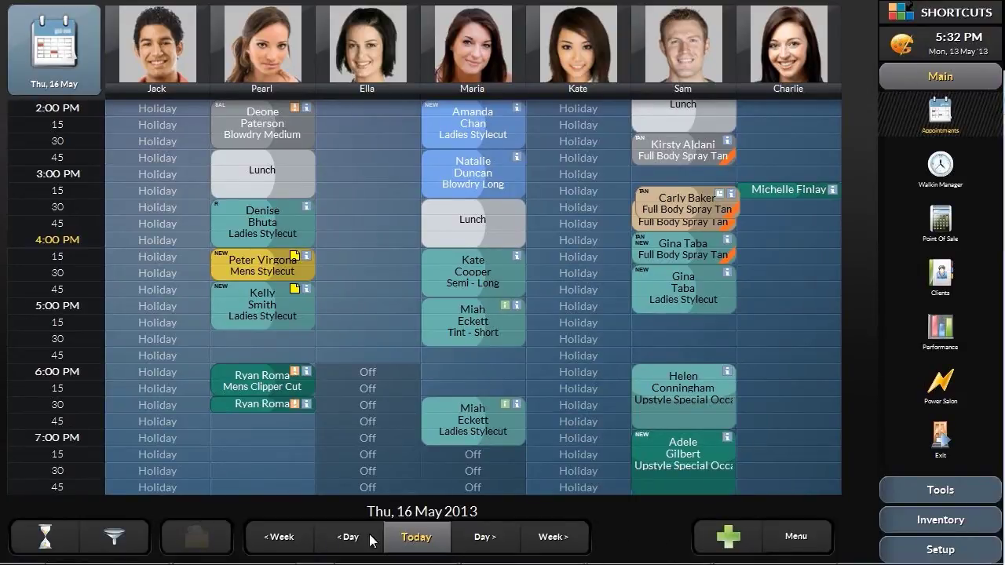
# - Filter staff to the Emerging Stylist level, then clear the filter to show all stylists
pyautogui.click(122, 540)
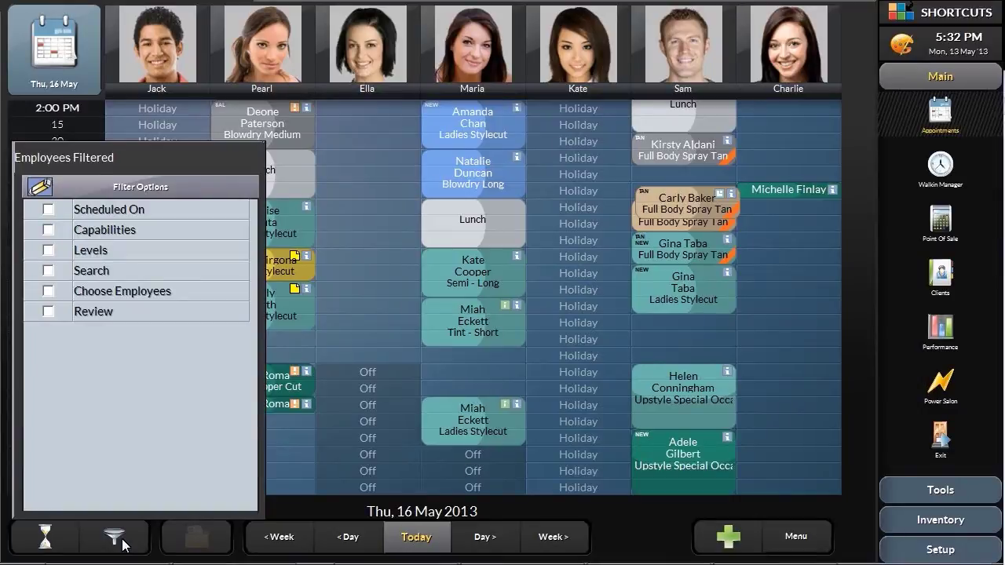
pyautogui.click(49, 250)
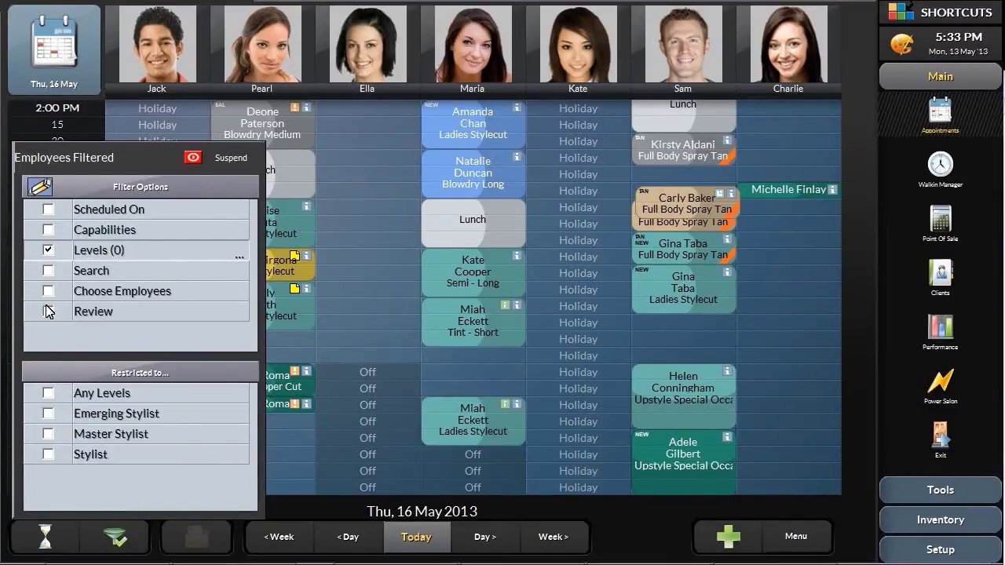
pyautogui.click(48, 414)
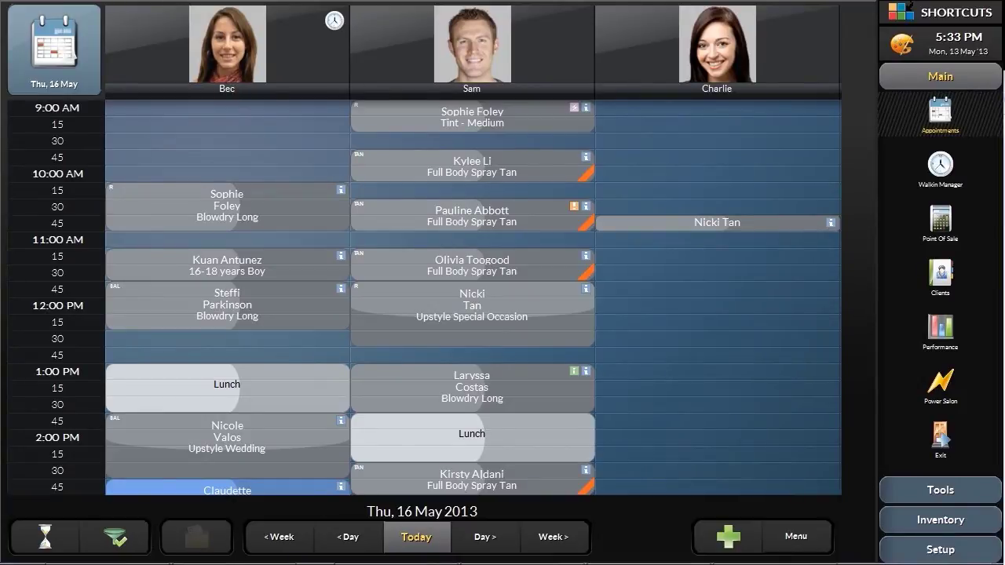
pyautogui.click(46, 413)
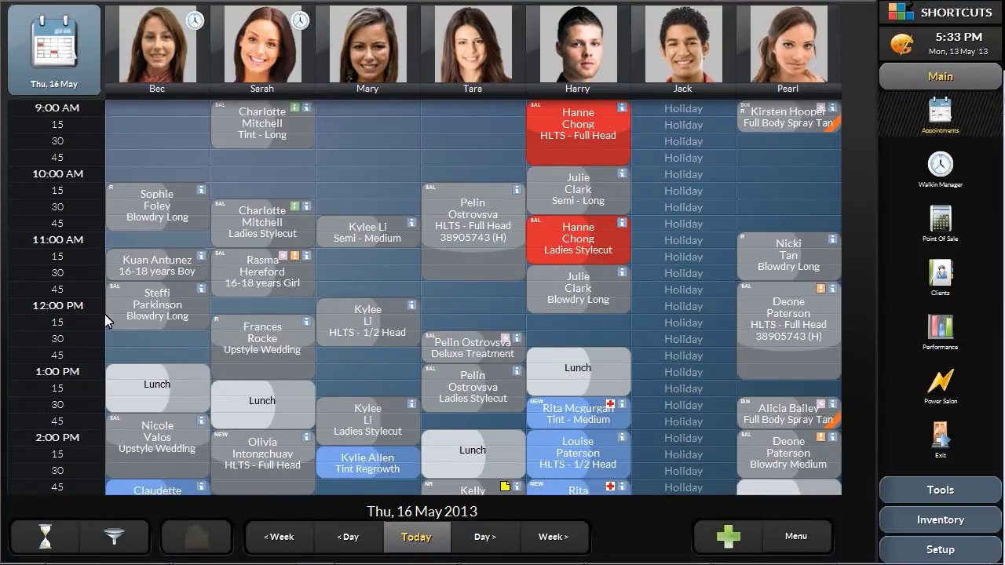
# - In the second stylist's week view, move Thursday's 5 PM appointment to Saturday 3:15 PM and open Saturday 18 May
pyautogui.click(242, 83)
pyautogui.click(264, 128)
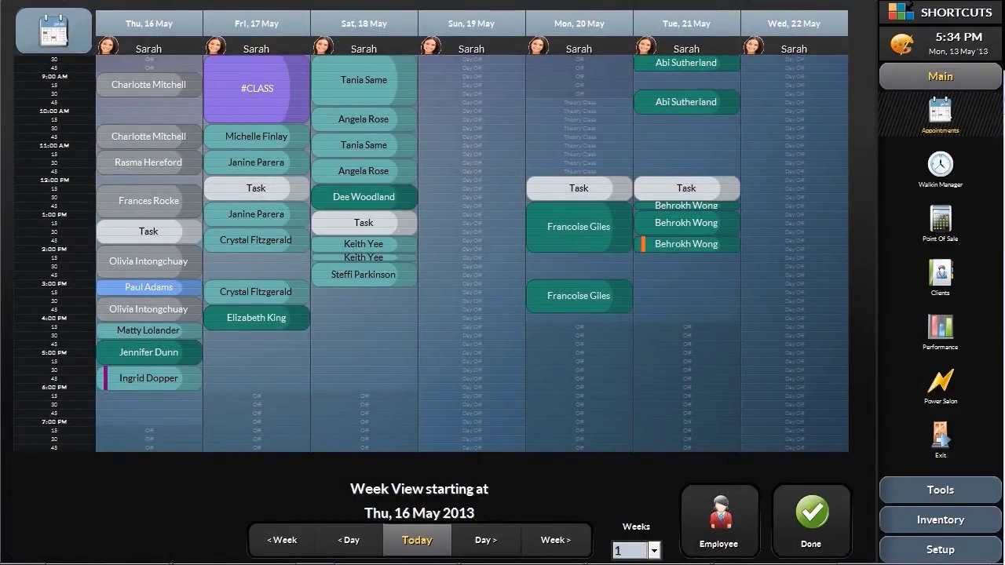
pyautogui.moveTo(107, 350); pyautogui.dragTo(328, 305)
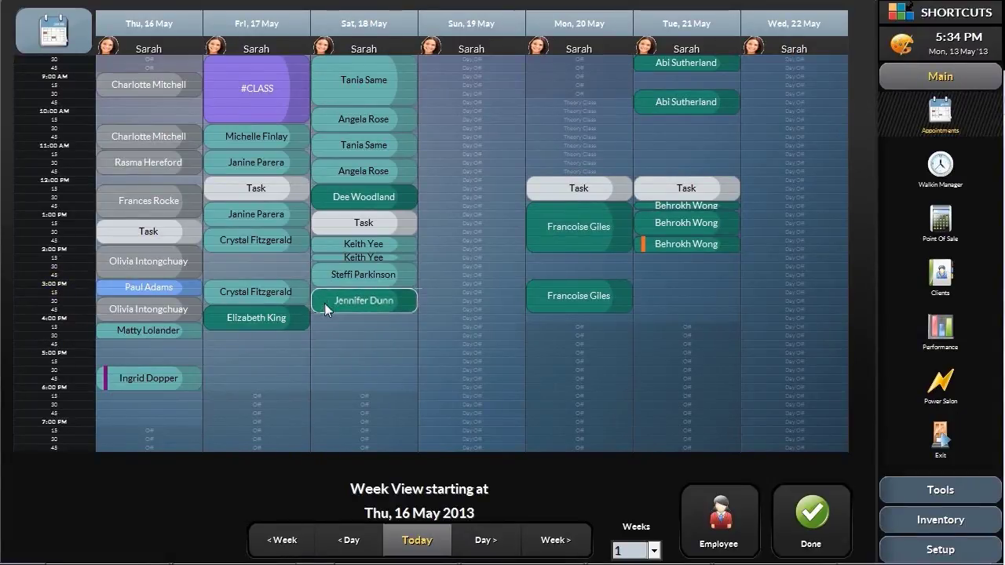
pyautogui.doubleClick(325, 304)
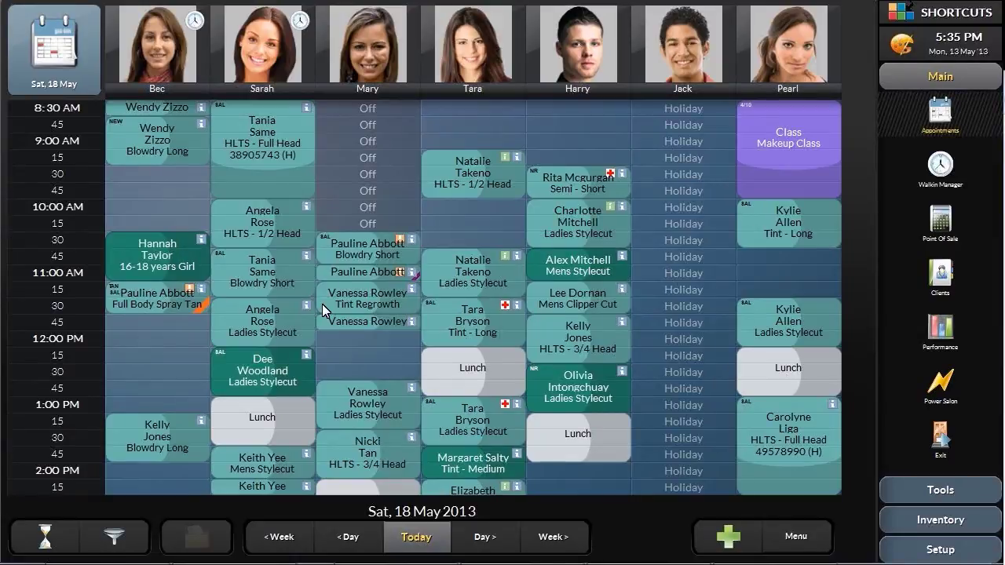
# - Start a new appointment for the second client whose surname begins with J
pyautogui.click(738, 540)
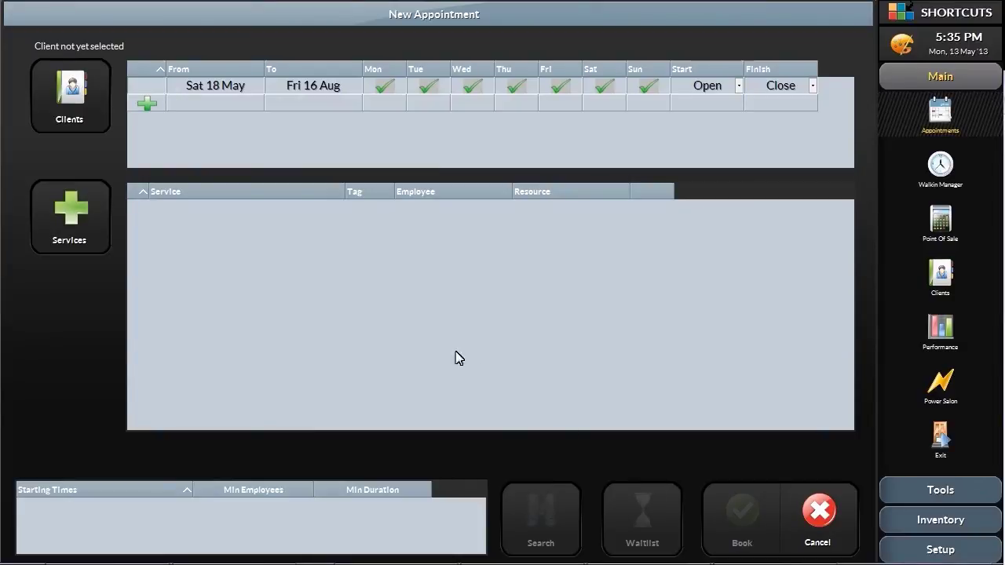
pyautogui.click(90, 109)
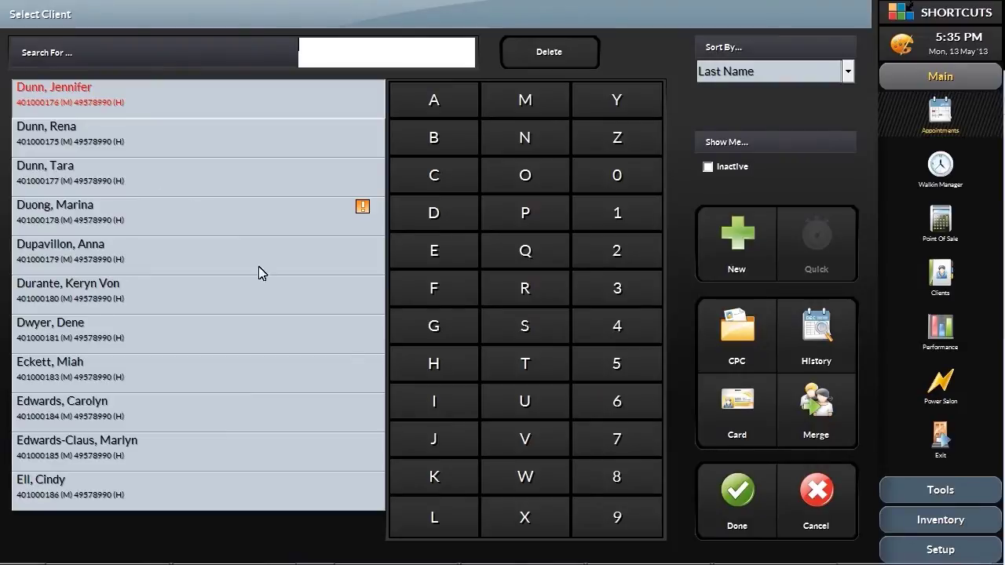
pyautogui.click(446, 444)
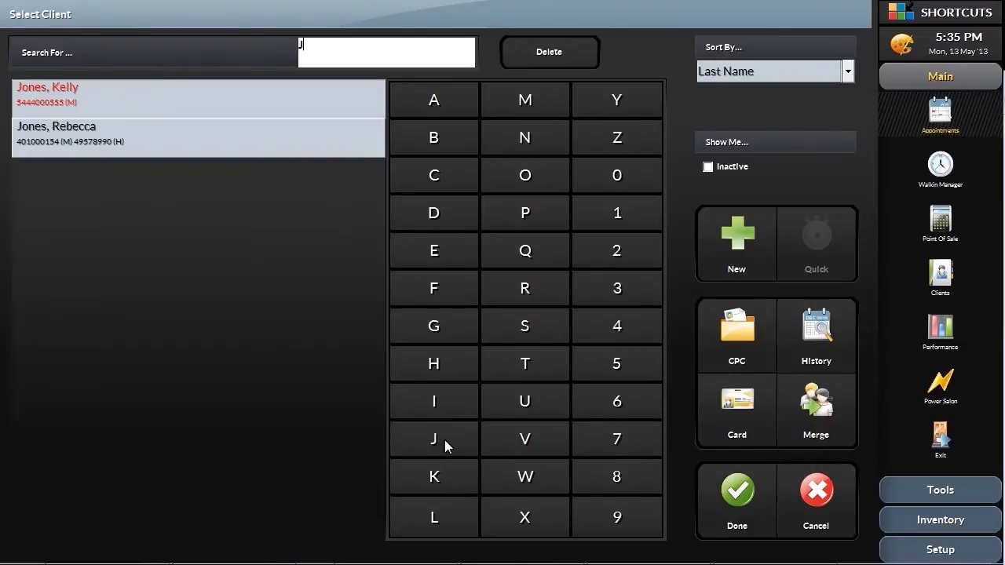
pyautogui.click(175, 153)
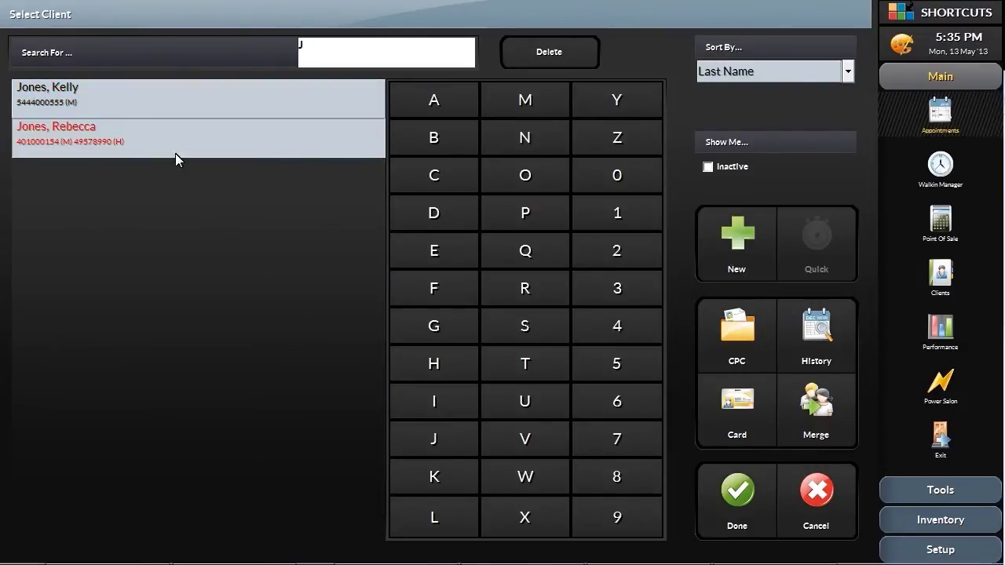
pyautogui.click(743, 507)
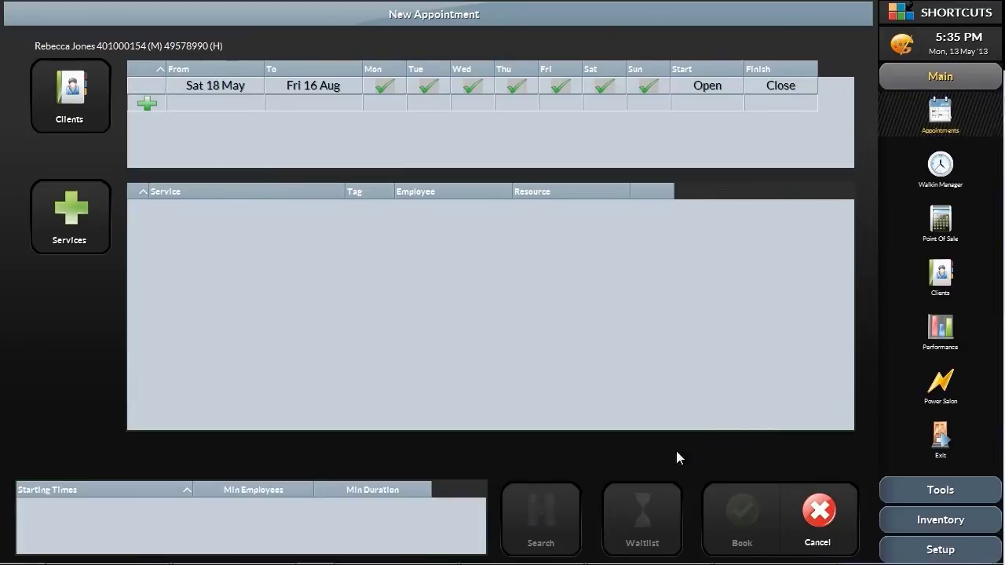
# - Set the appointment range to Mon 20 May through Sat 25 May, starting at 4:00 PM
pyautogui.click(240, 88)
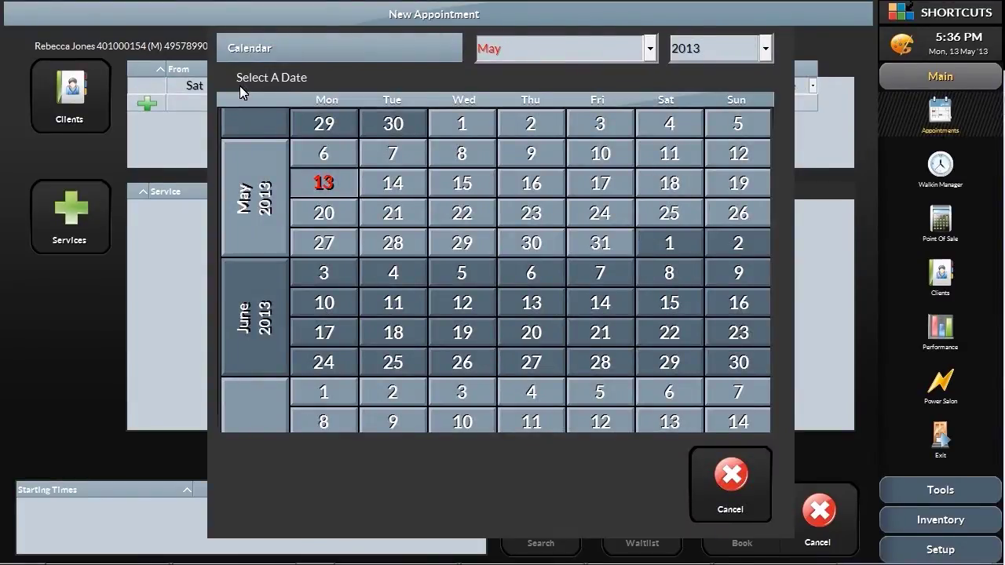
pyautogui.click(324, 214)
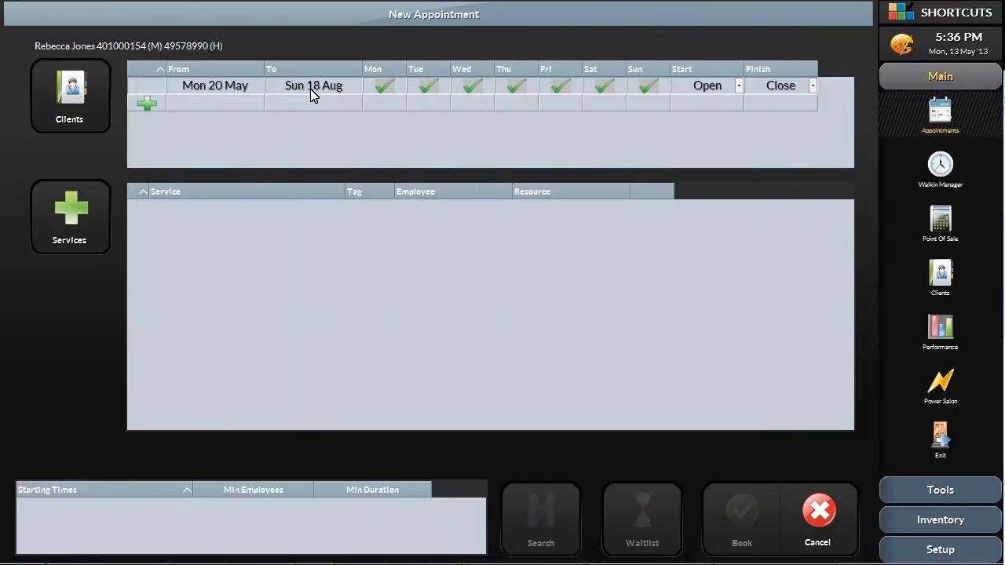
pyautogui.click(311, 93)
pyautogui.click(671, 216)
pyautogui.click(739, 86)
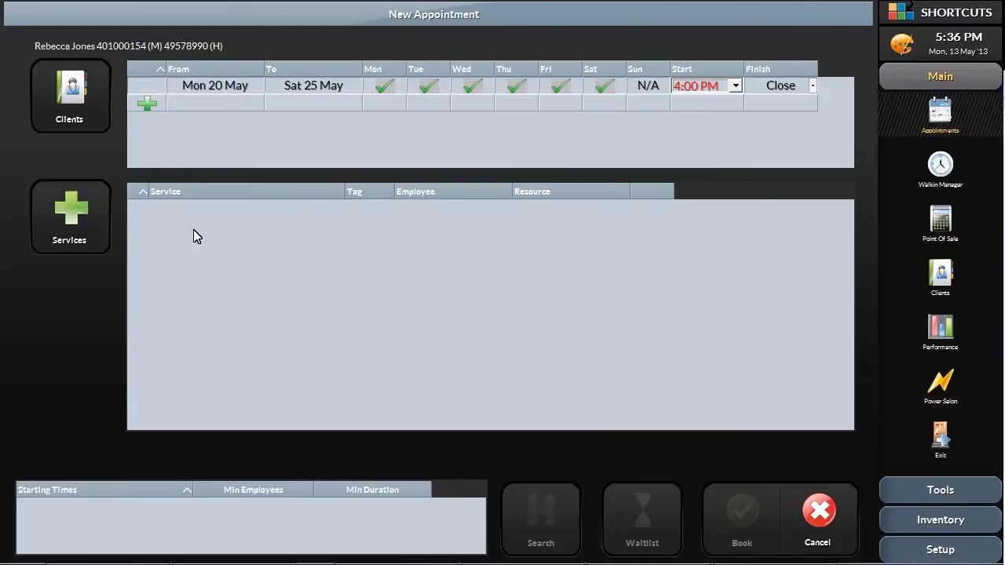
pyautogui.click(86, 216)
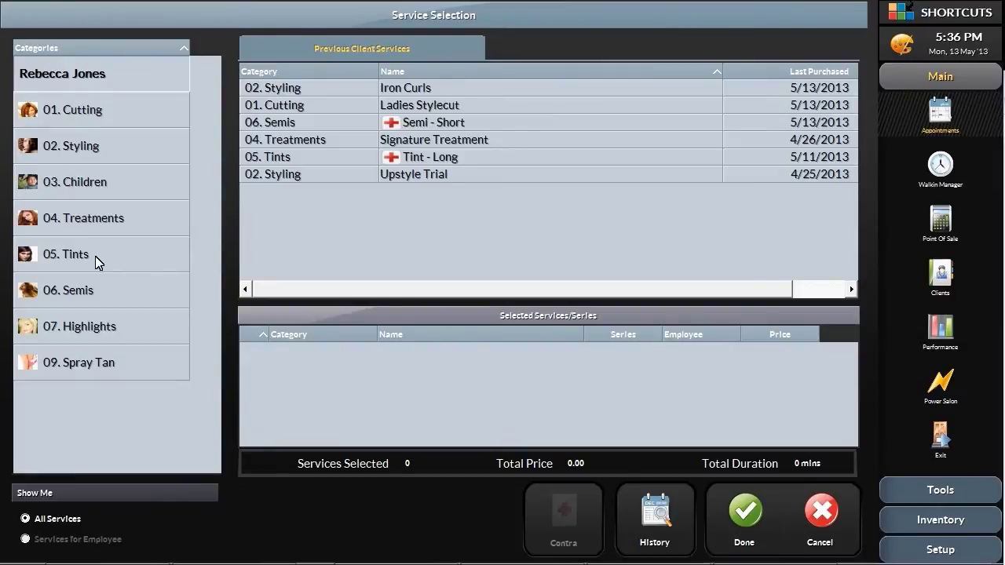
# - Add Tint Regrowth from 05. Tints and Ladies Stylecut from 01. Cutting to the appointment
pyautogui.click(96, 257)
pyautogui.click(453, 158)
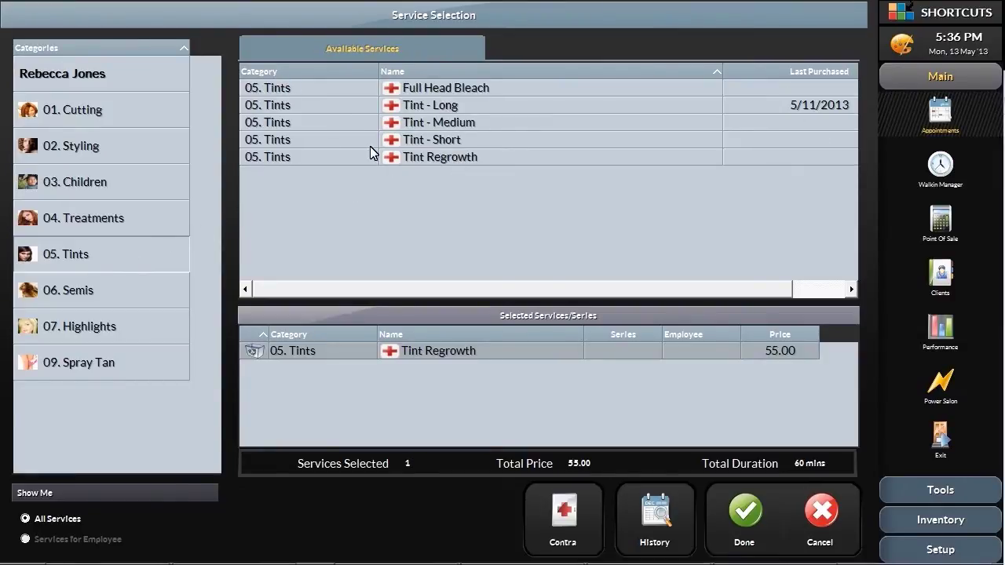
pyautogui.click(146, 124)
pyautogui.click(462, 107)
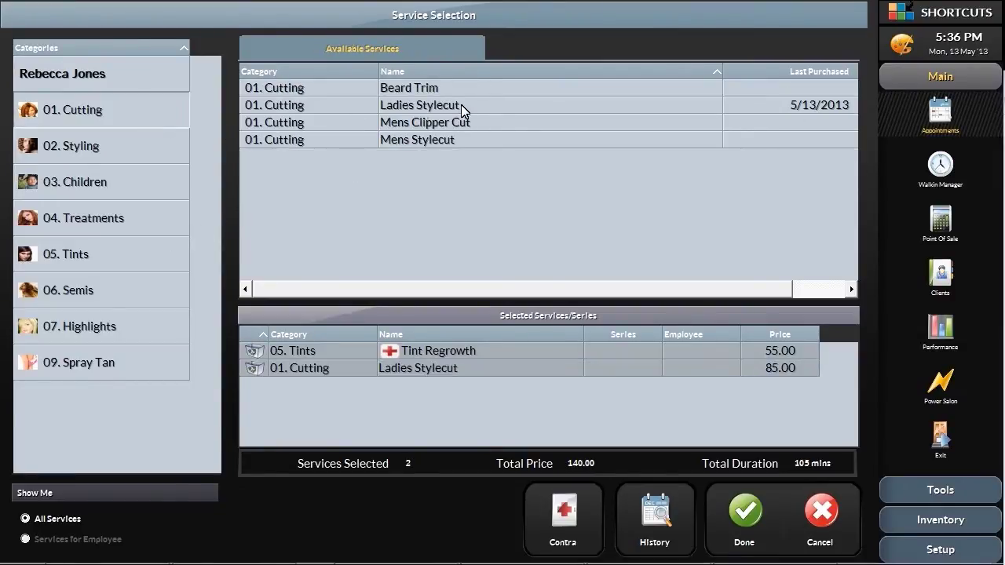
pyautogui.click(746, 528)
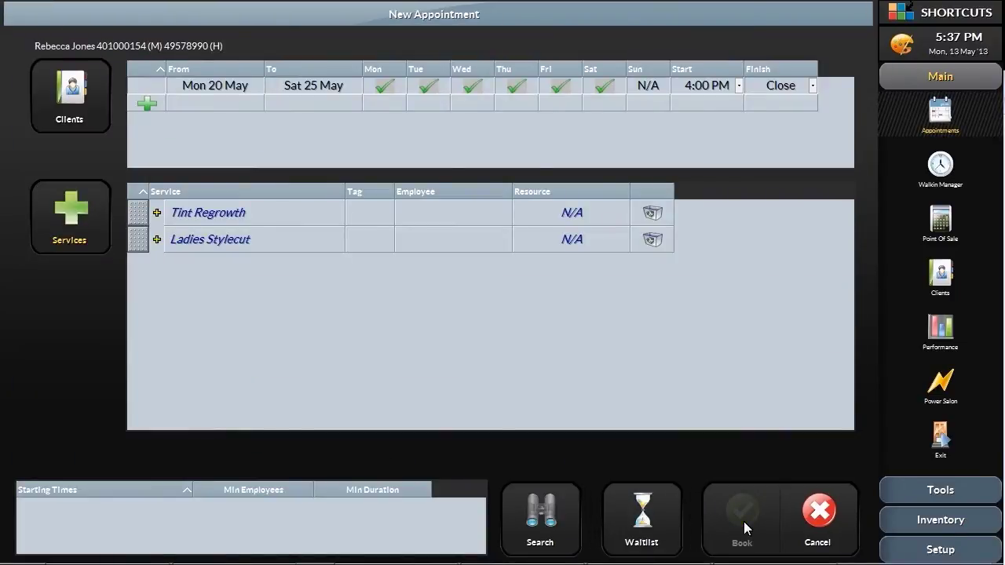
# - Assign the last master stylist to Tint Regrowth and the second stylist to Ladies Stylecut, then search starting times
pyautogui.click(431, 220)
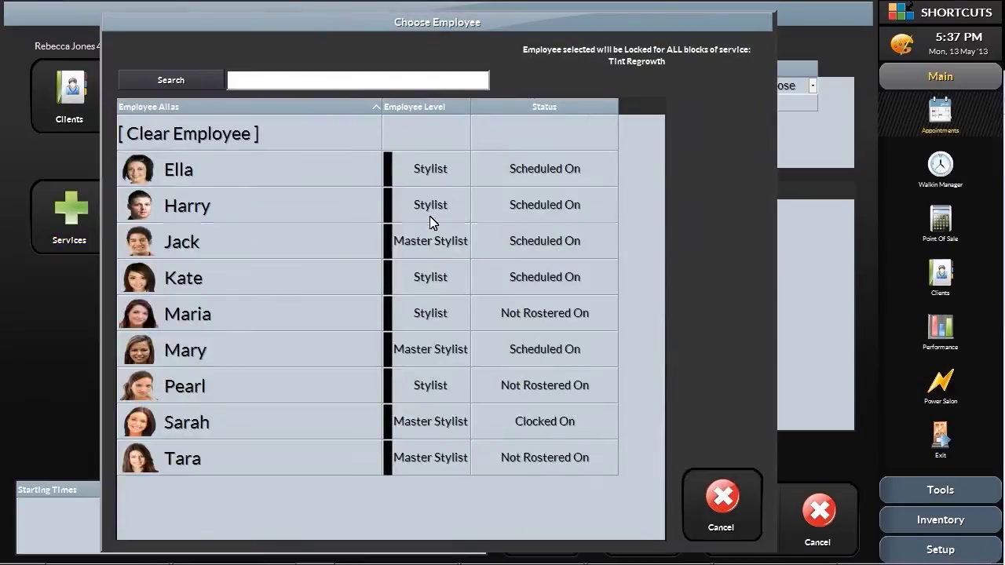
pyautogui.click(293, 461)
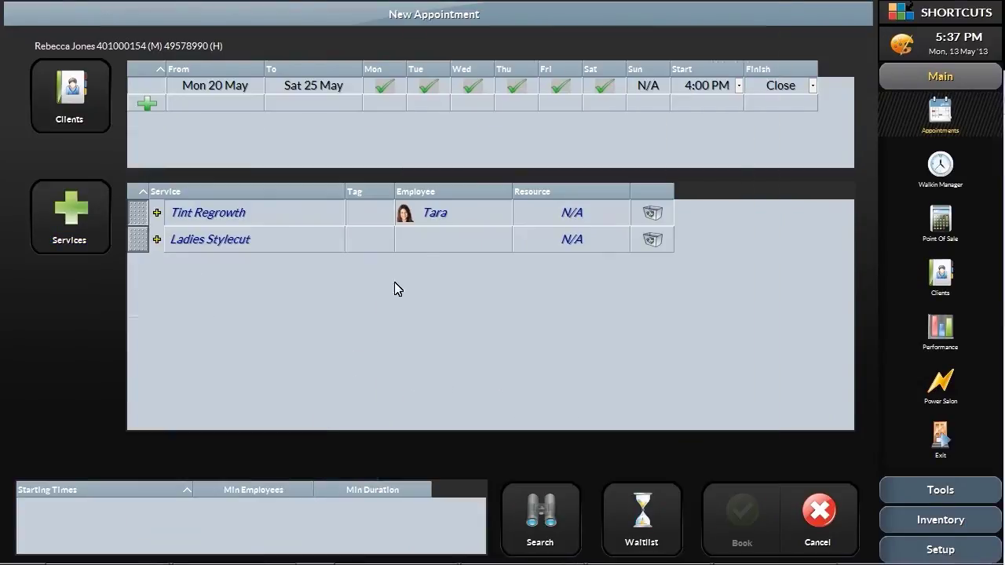
pyautogui.click(420, 245)
pyautogui.click(278, 215)
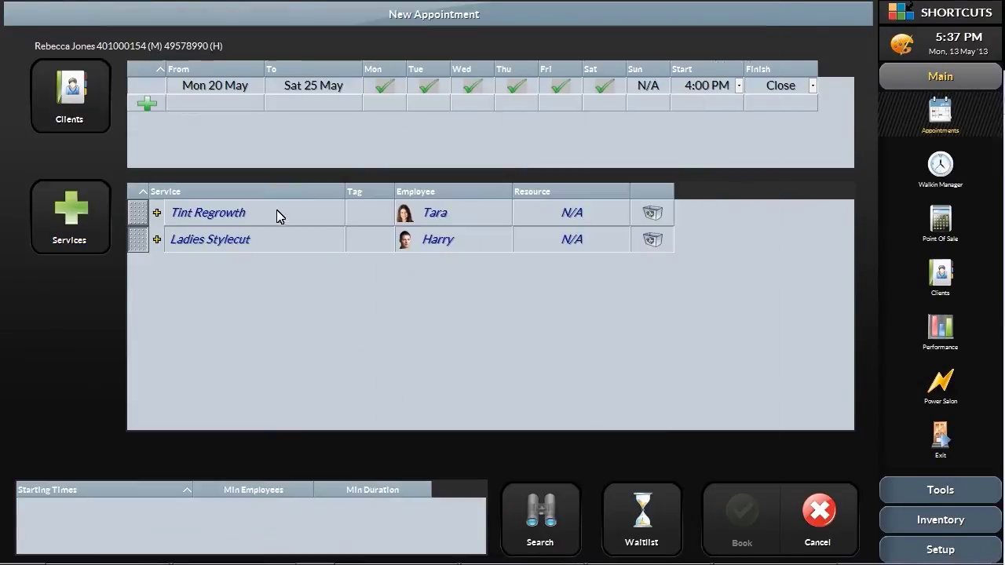
pyautogui.click(548, 520)
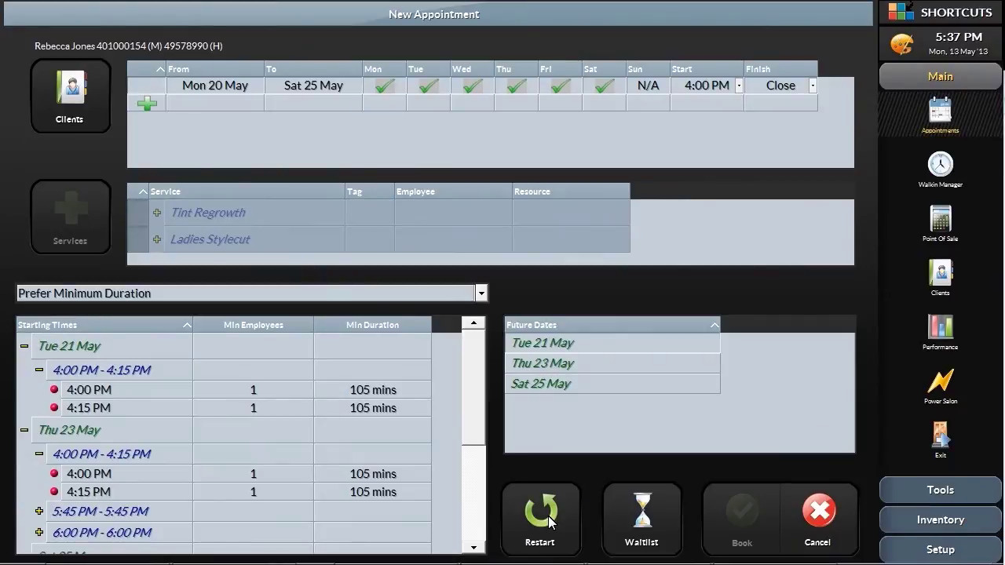